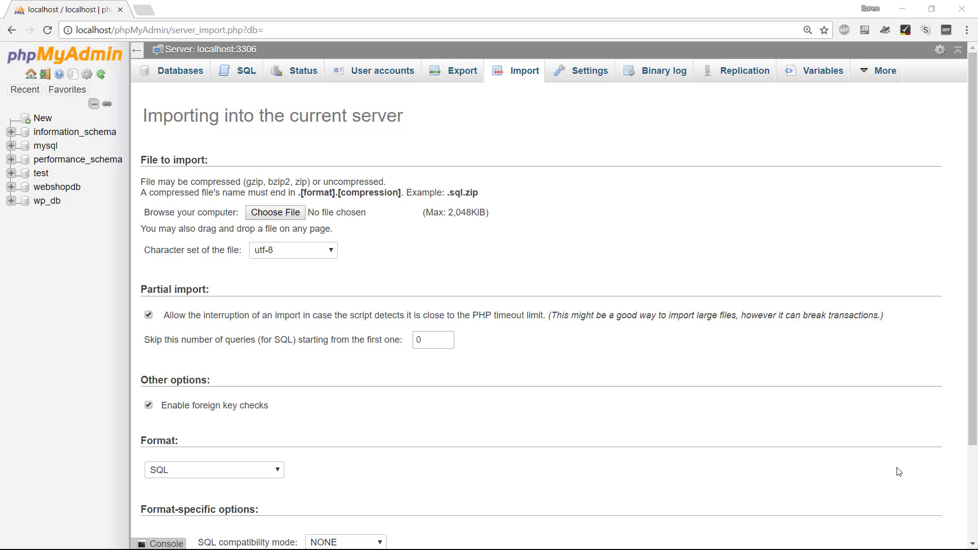
- Switch from phpMyAdmin past the ER diagram to Visual Studio Code
{"action": "key", "text": "alt+Tab"}
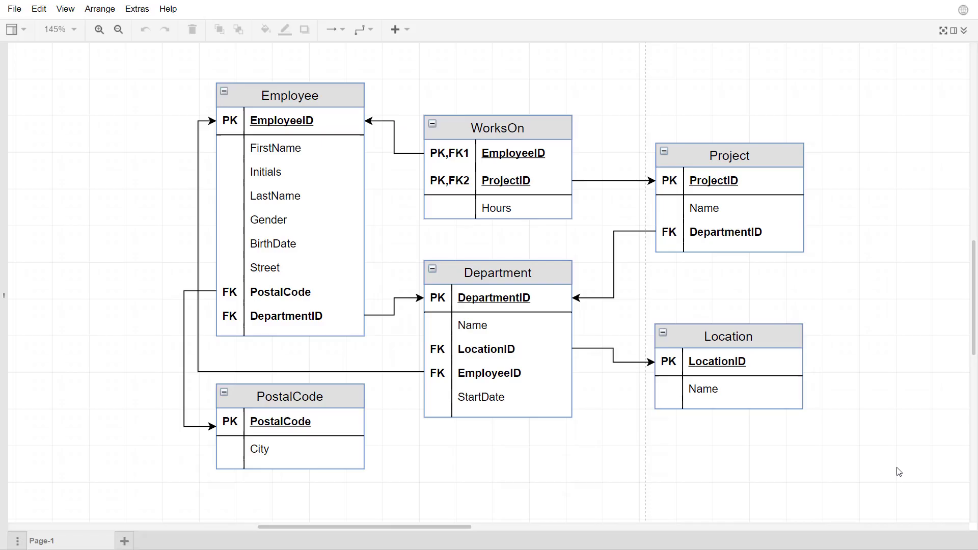
{"action": "key", "text": "alt+Tab"}
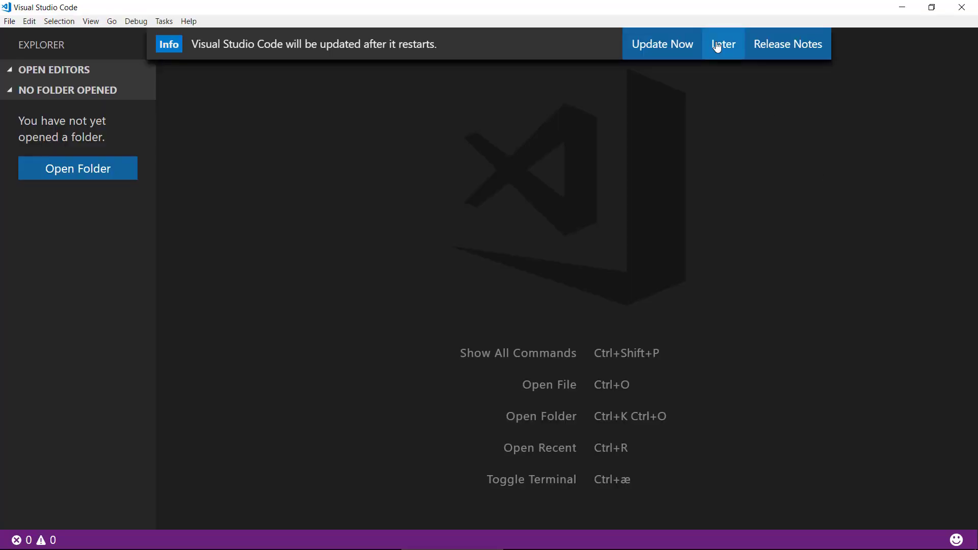
- Postpone the update notice and save a new empty file as CreateDB.sql on the Desktop
{"action": "left_click", "coordinate": [723, 43]}
{"action": "key", "text": "ctrl+n"}
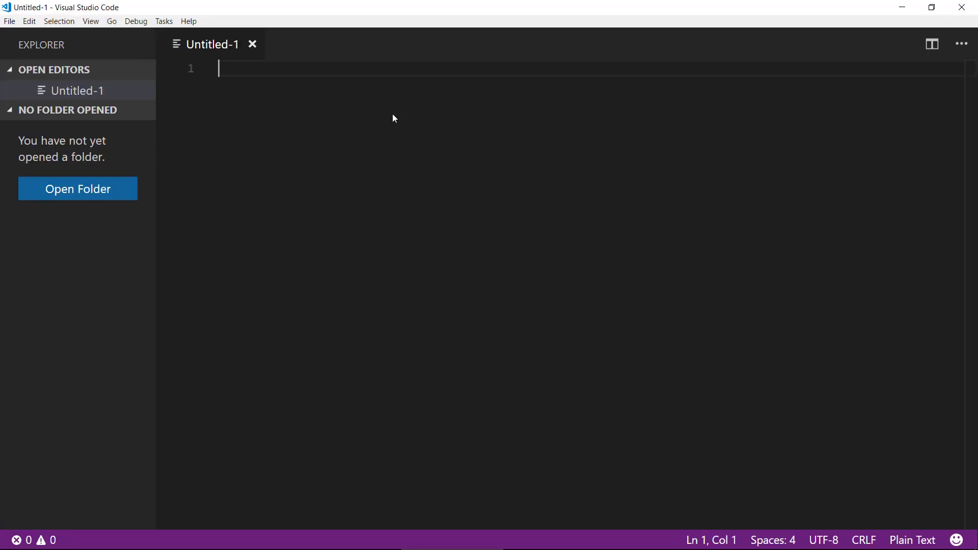
{"action": "key", "text": "ctrl+s"}
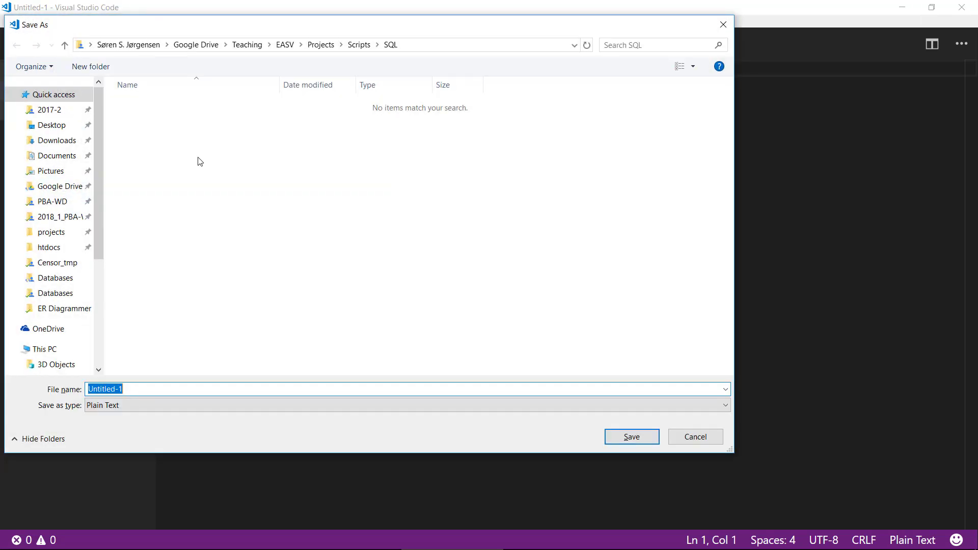
{"action": "left_click", "coordinate": [51, 124]}
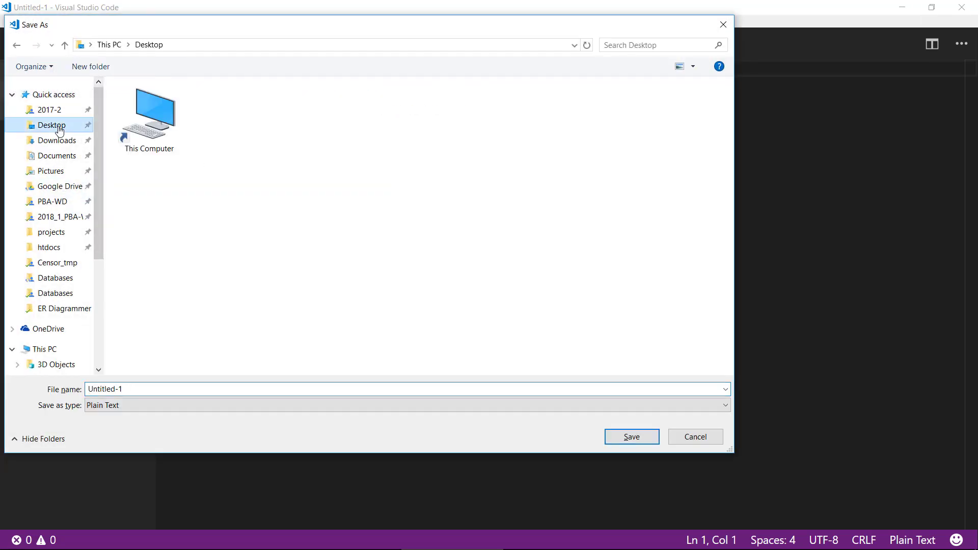
{"action": "left_click", "coordinate": [194, 388]}
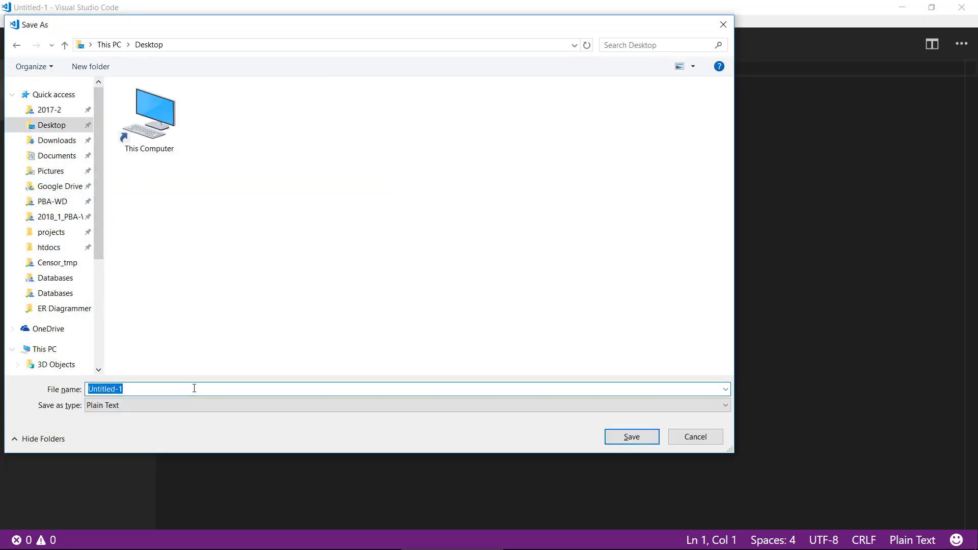
{"action": "type", "text": "CreateDB.s"}
{"action": "type", "text": "ql"}
{"action": "key", "text": "Return"}
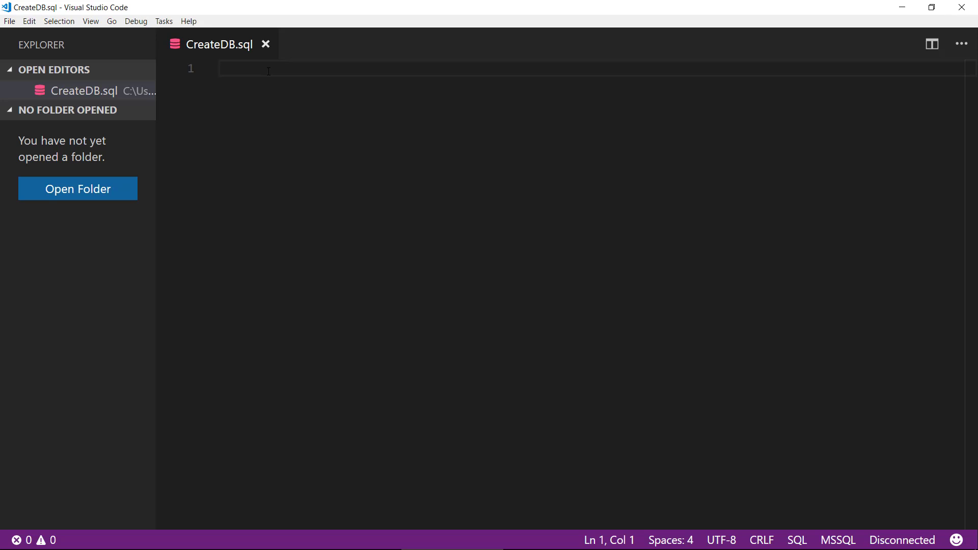
{"action": "type", "text": "DROP "}
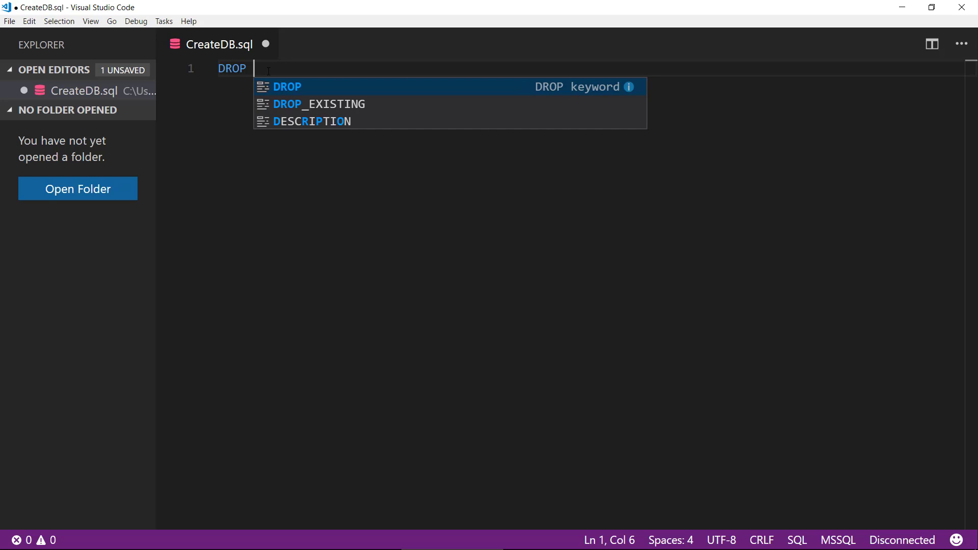
{"action": "type", "text": "DATABASE "}
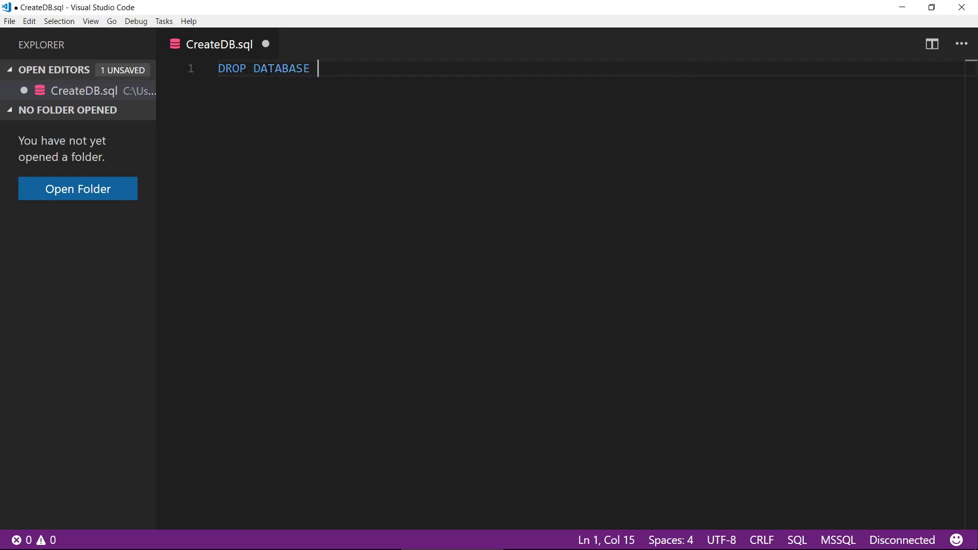
{"action": "type", "text": "IF EXISTS"}
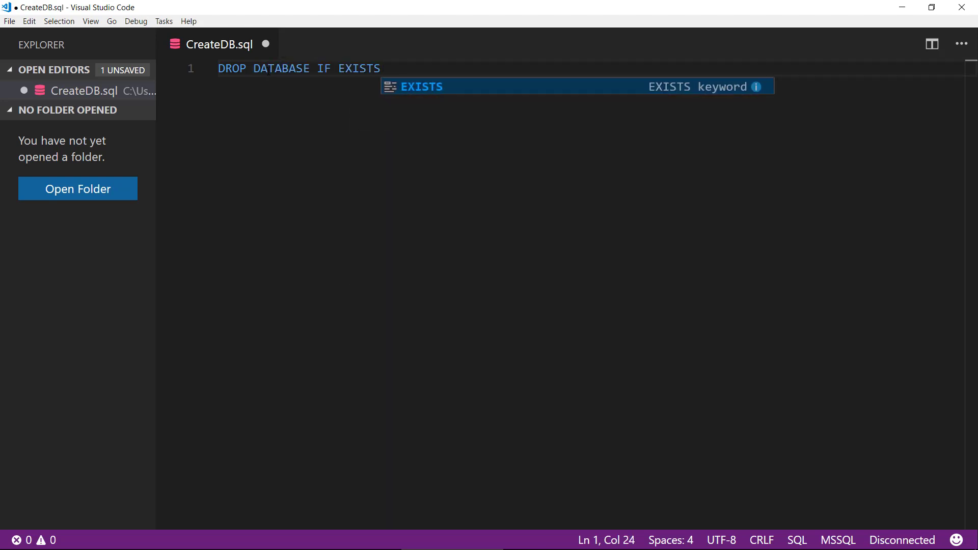
{"action": "type", "text": " Employ"}
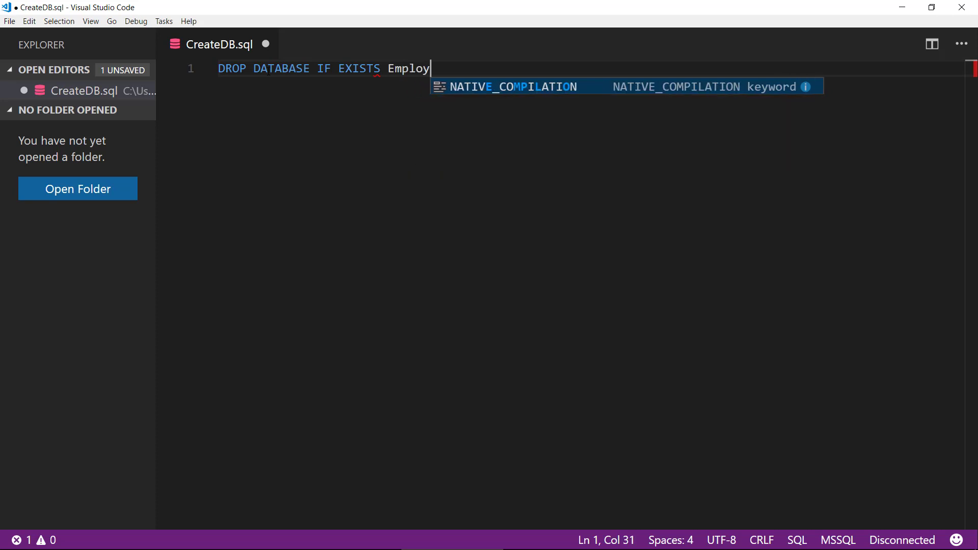
{"action": "type", "text": "eeDB"}
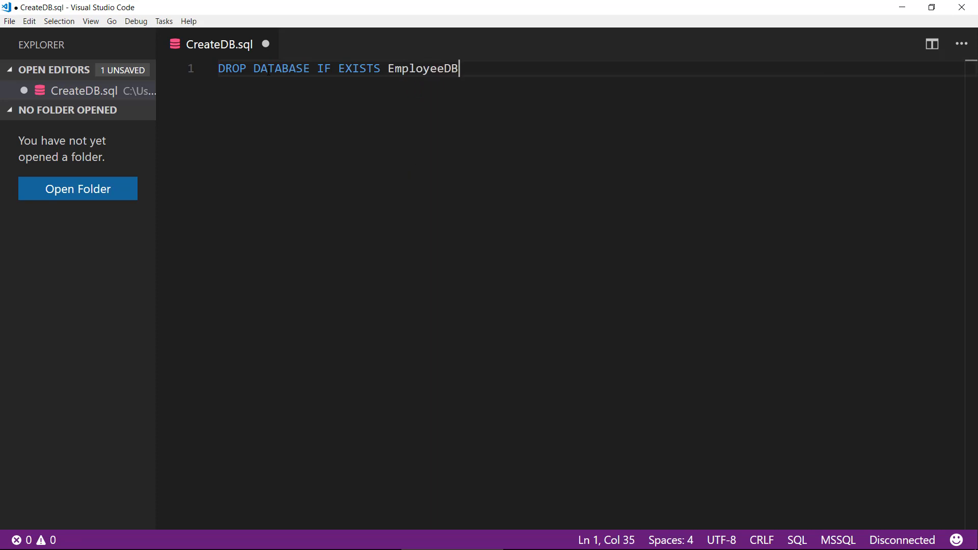
{"action": "type", "text": ";"}
- Finish line 1 as 'DROP DATABASE IF EXISTS EmployeeDB;' and start an empty line 2
{"action": "key", "text": "Return"}
{"action": "key", "text": "Up"}
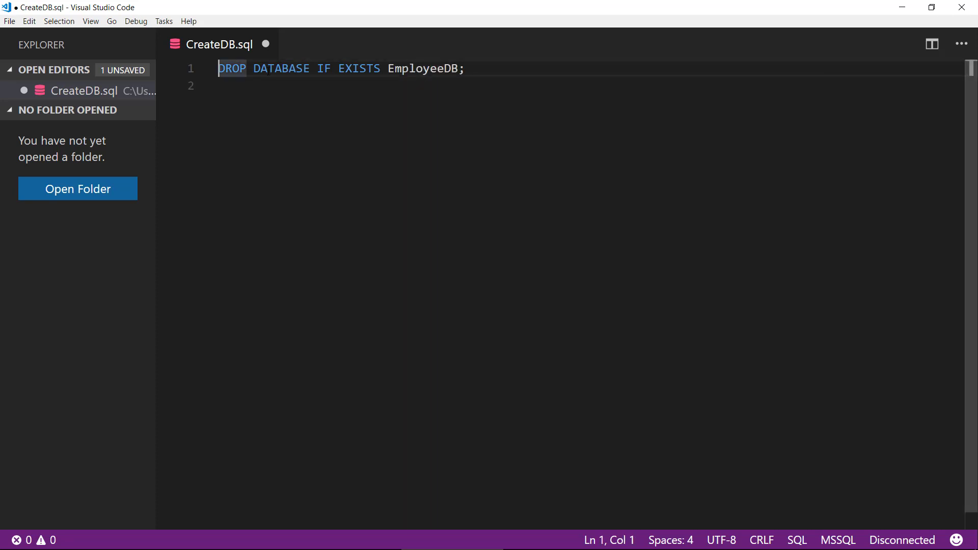
{"action": "key", "text": "Down"}
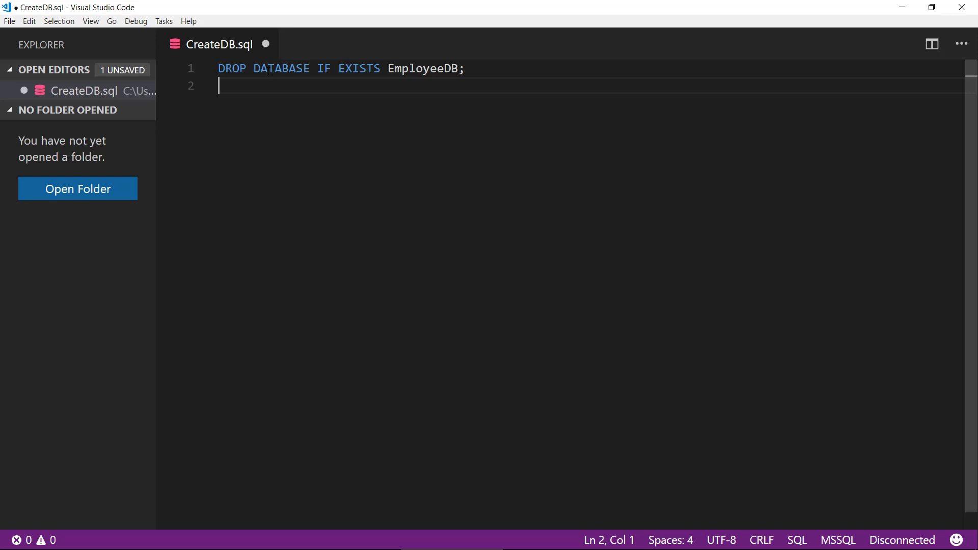
{"action": "type", "text": "CREATE "}
{"action": "type", "text": "DATABASE "}
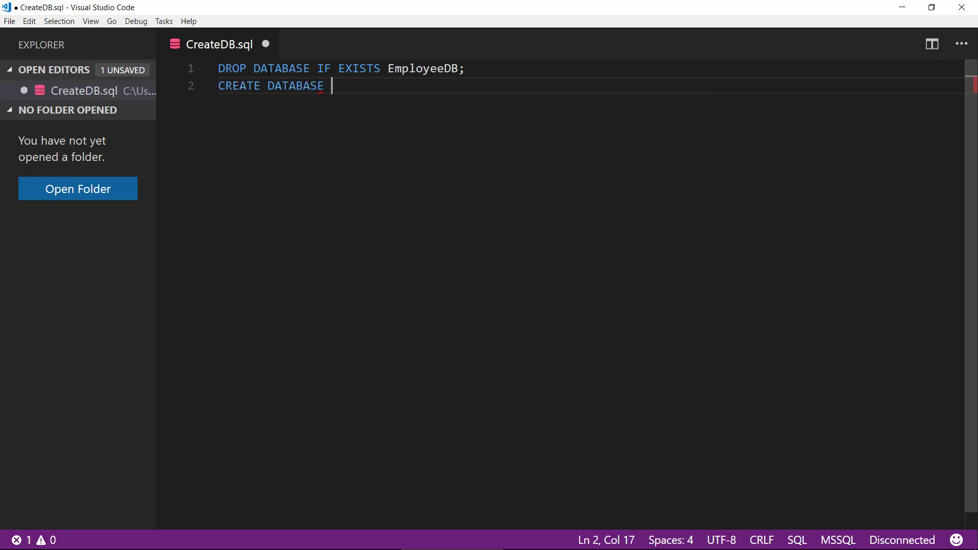
{"action": "type", "text": "Emplp"}
- Write the 'CREATE DATABASE EmployeeDB;' and 'USE EmployeeDB;' lines, then select the script to check it
{"action": "key", "text": "BackSpace"}
{"action": "type", "text": "oyeeD"}
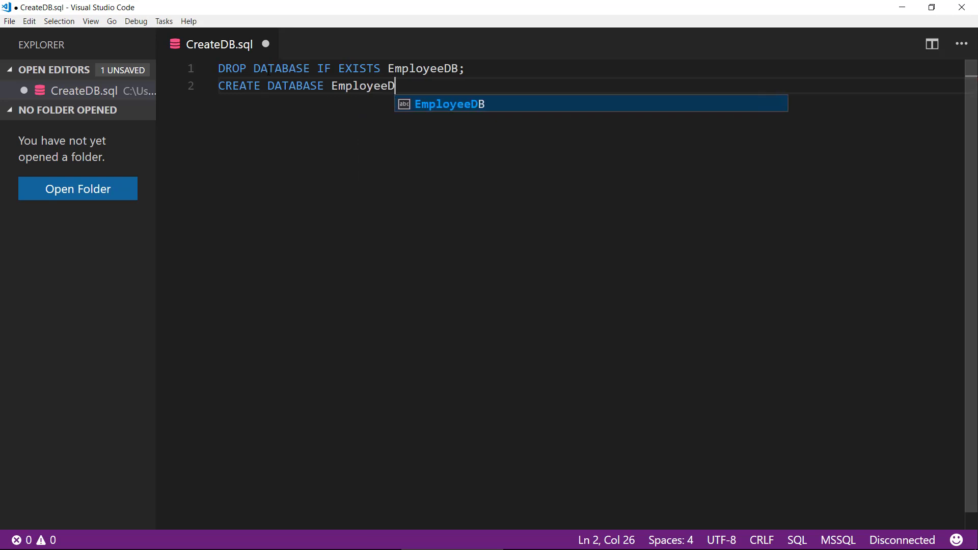
{"action": "type", "text": "B;"}
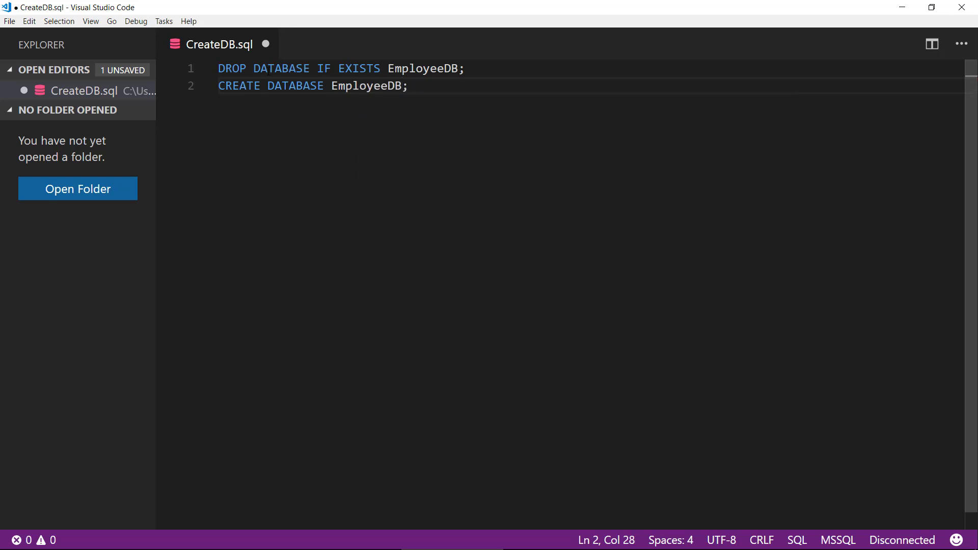
{"action": "key", "text": "Return"}
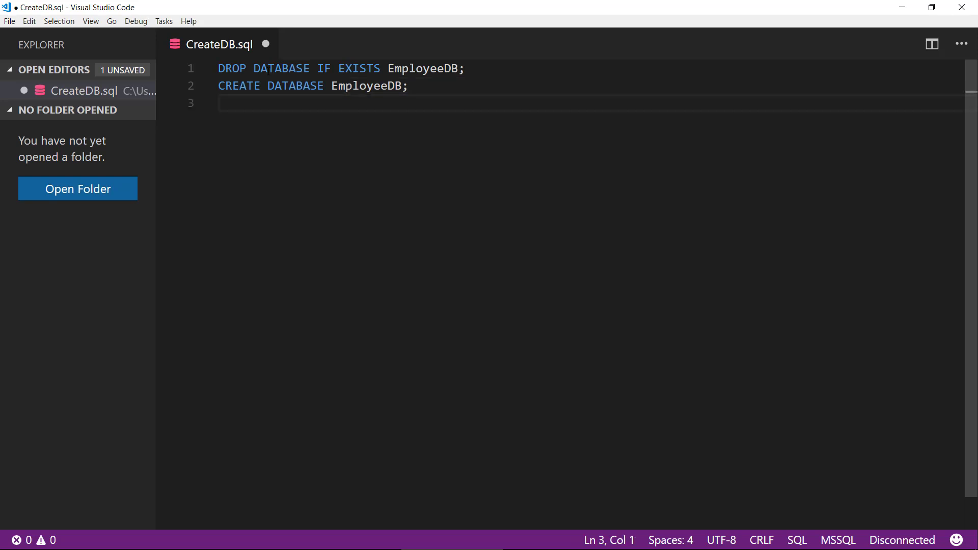
{"action": "type", "text": "USE "}
{"action": "type", "text": "Emplo"}
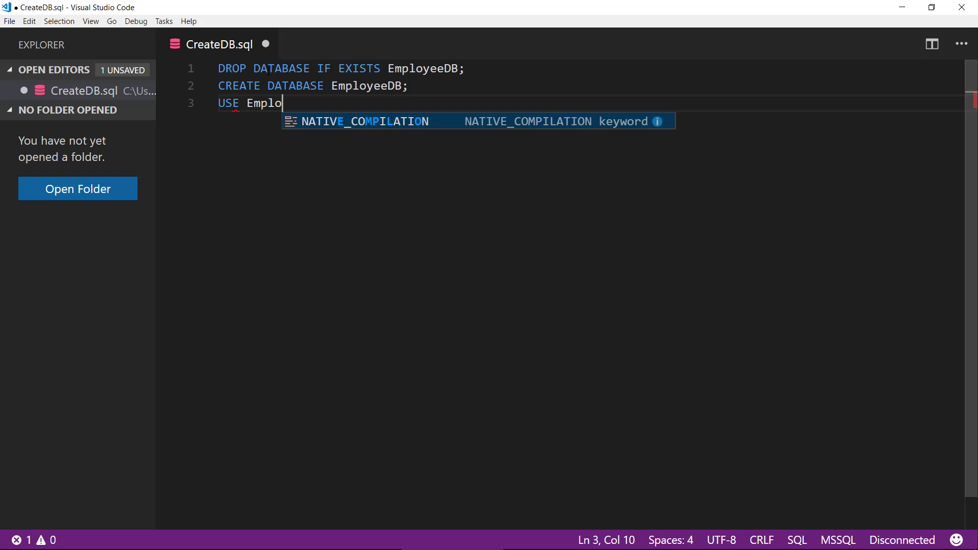
{"action": "type", "text": "yeeDB"}
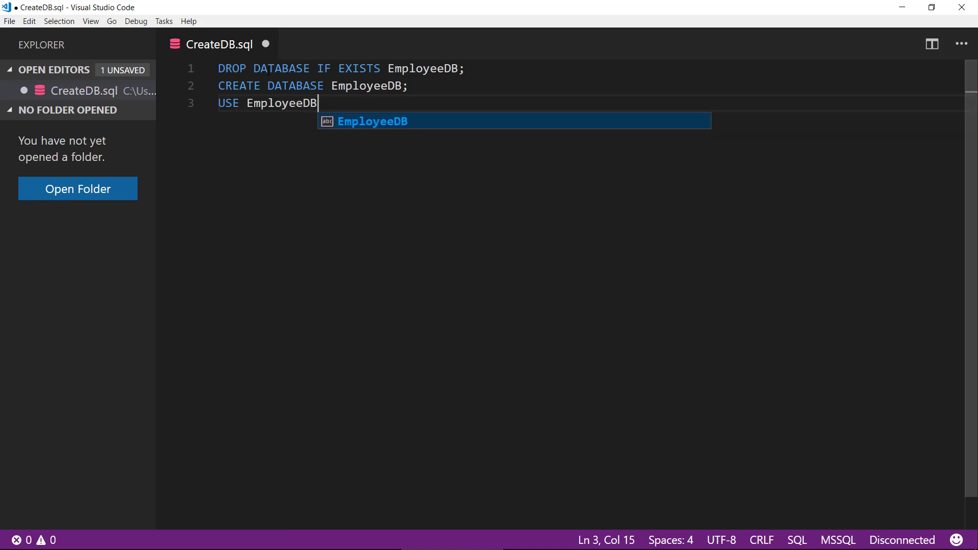
{"action": "type", "text": ";"}
{"action": "key", "text": "ctrl+Home"}
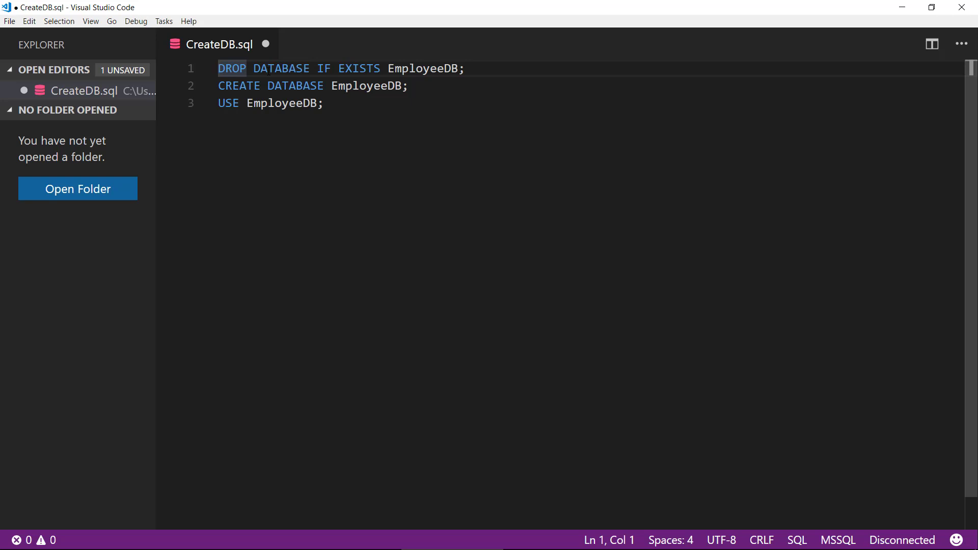
{"action": "key", "text": "shift+Down"}
{"action": "key", "text": "shift+Down"}
{"action": "key", "text": "shift+End"}
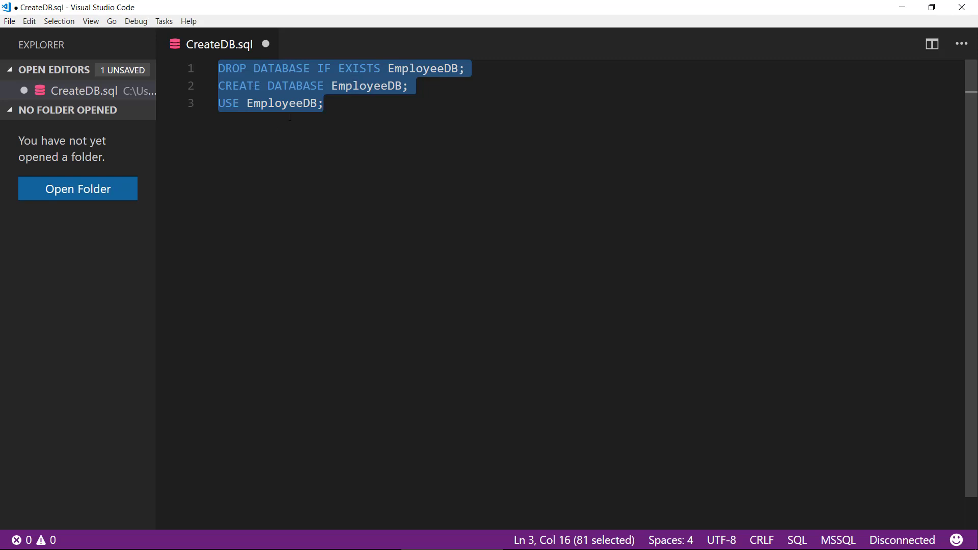
- Add blank lines after the USE statement, recheck that line, and save CreateDB.sql
{"action": "left_click", "coordinate": [325, 104]}
{"action": "key", "text": "Return"}
{"action": "key", "text": "Return"}
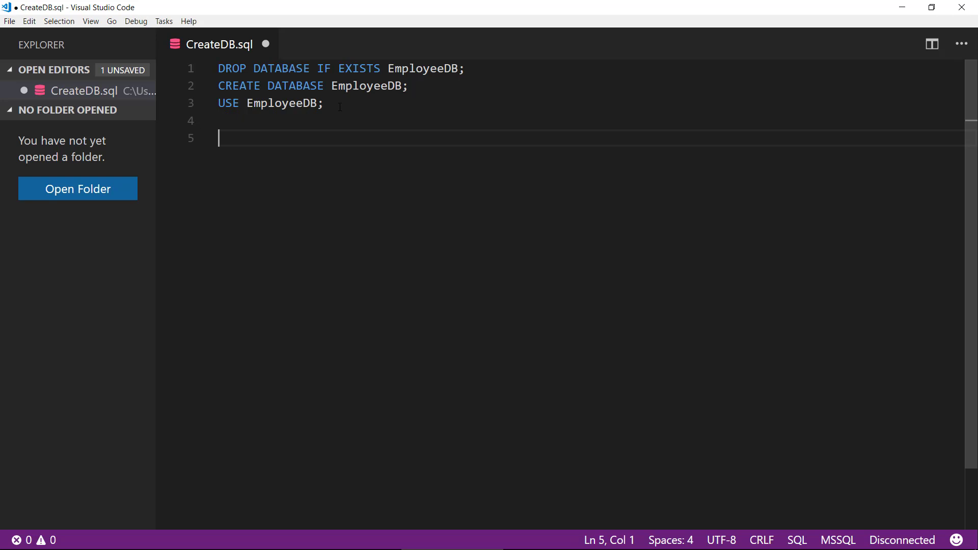
{"action": "left_click", "coordinate": [218, 103]}
{"action": "key", "text": "shift+Down"}
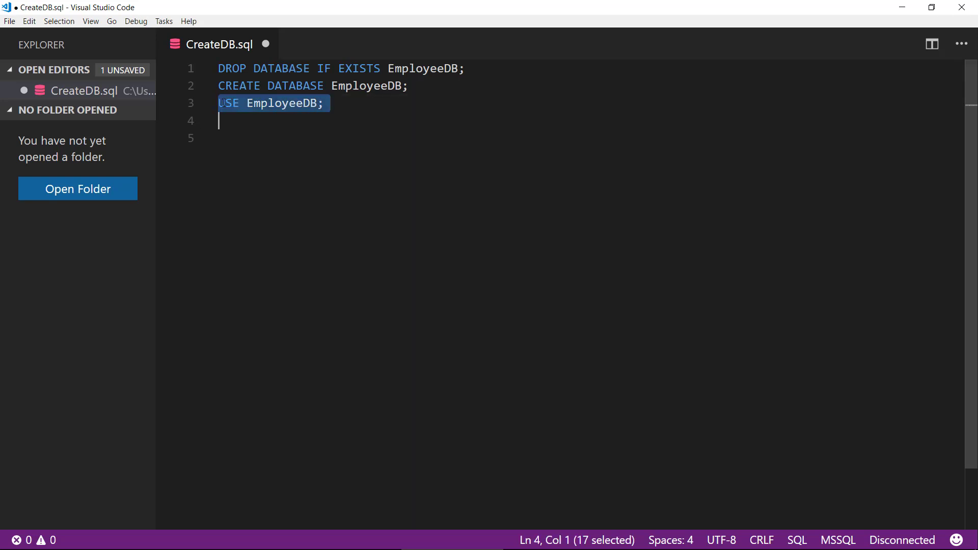
{"action": "left_click", "coordinate": [458, 138]}
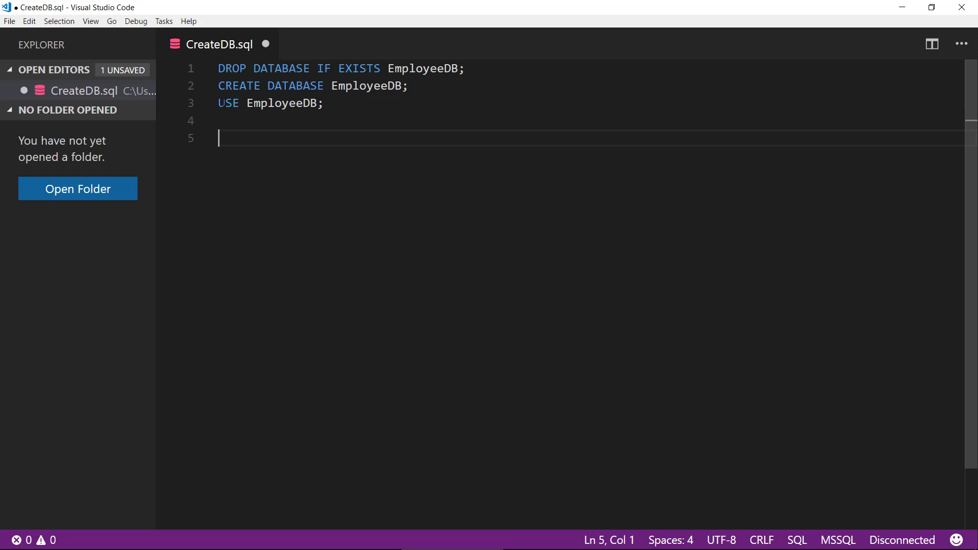
{"action": "key", "text": "ctrl+s"}
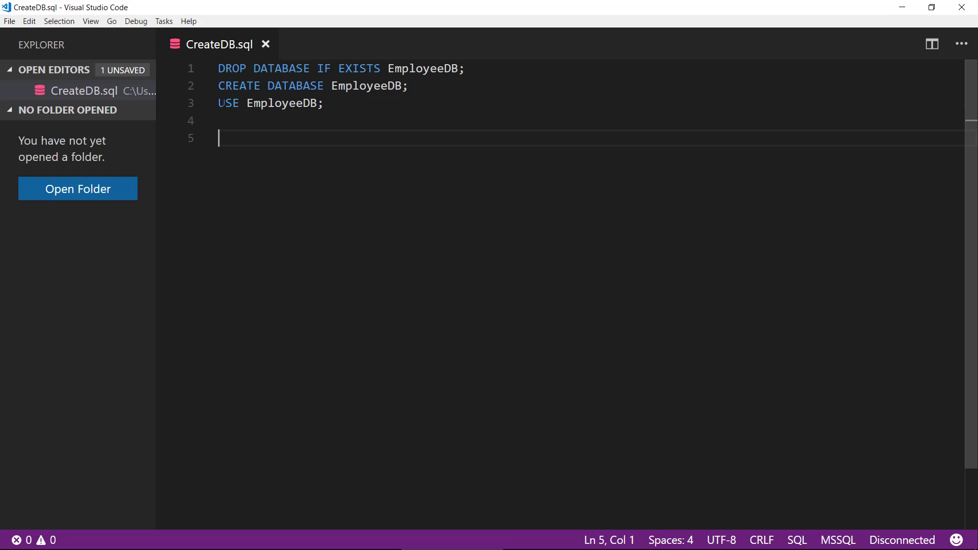
- In phpMyAdmin's server Import page, choose CreateDB.sql from the Desktop as the import file
{"action": "key", "text": "alt+Tab"}
{"action": "key", "text": "alt+Tab"}
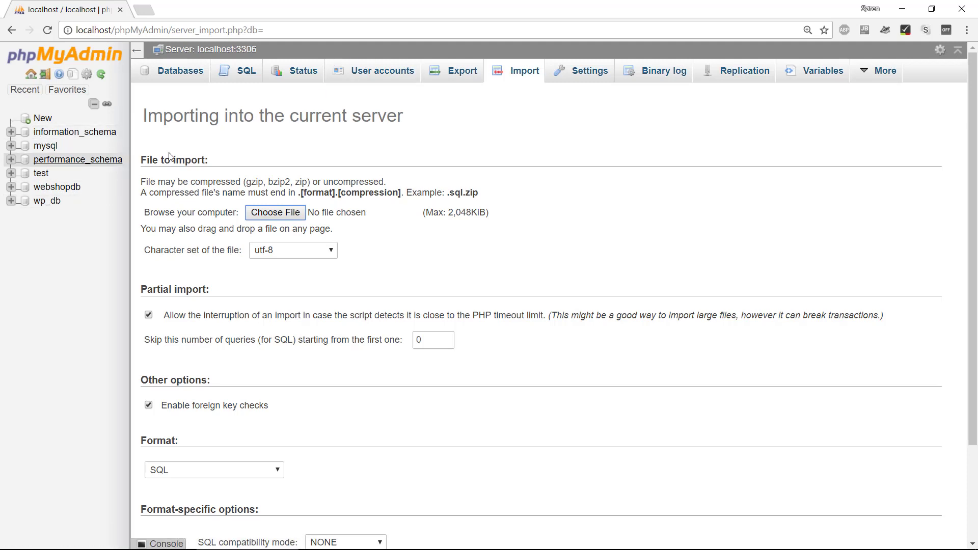
{"action": "left_click", "coordinate": [506, 70]}
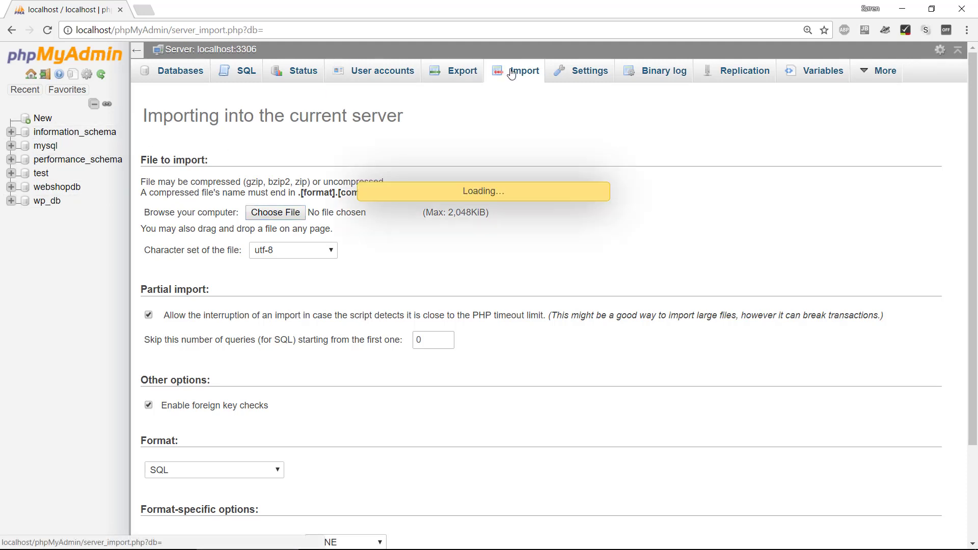
{"action": "left_click", "coordinate": [275, 212]}
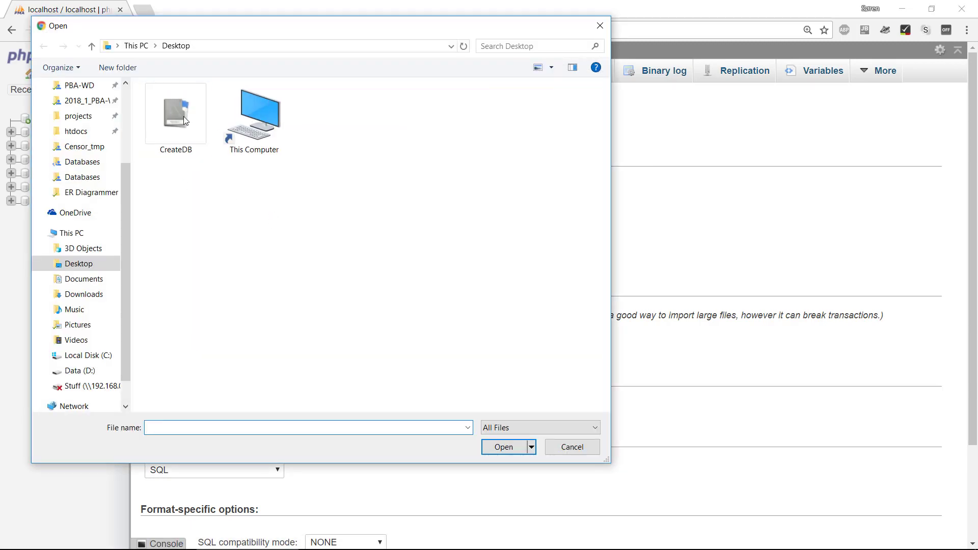
{"action": "left_click", "coordinate": [188, 106]}
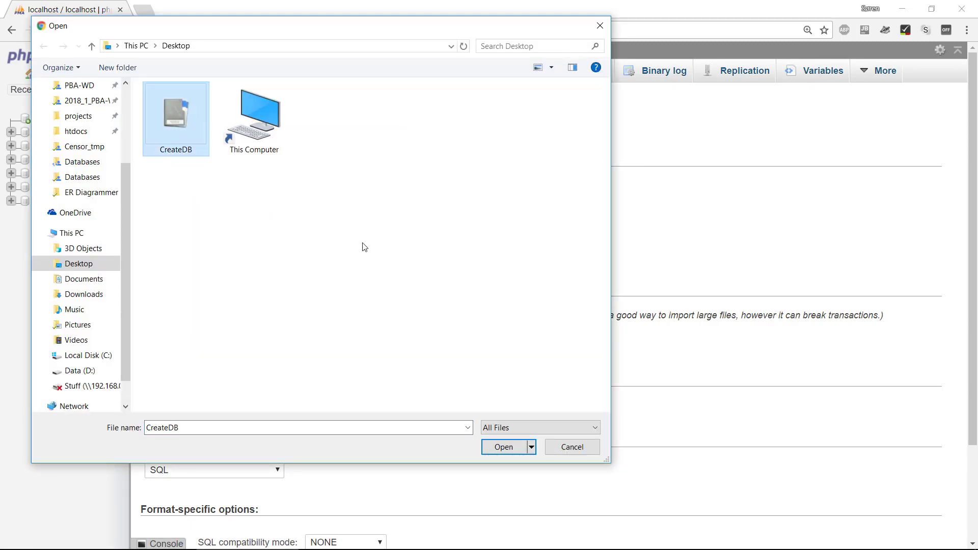
{"action": "left_click", "coordinate": [503, 447]}
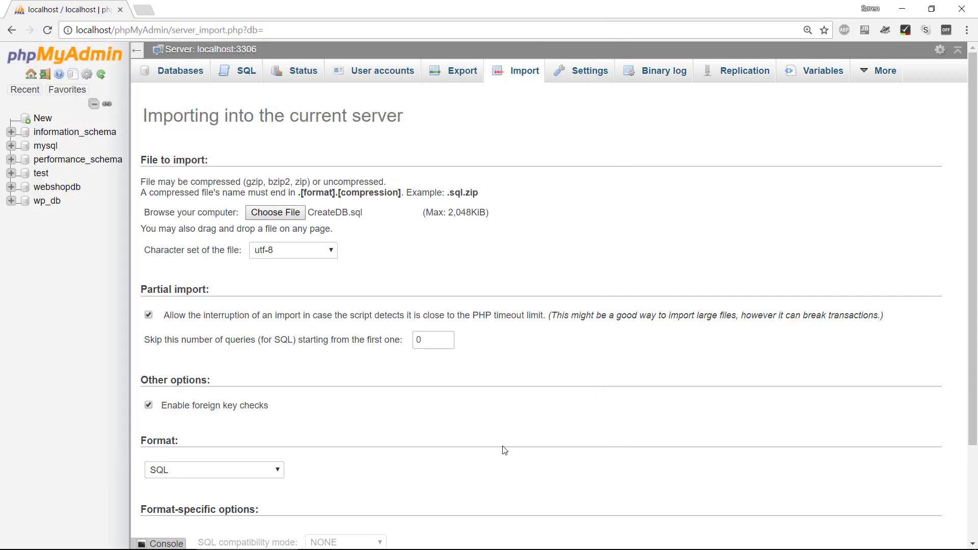
{"action": "scroll", "coordinate": [327, 327], "scroll_direction": "down", "scroll_amount": 3}
{"action": "scroll", "coordinate": [327, 327], "scroll_direction": "down", "scroll_amount": 2}
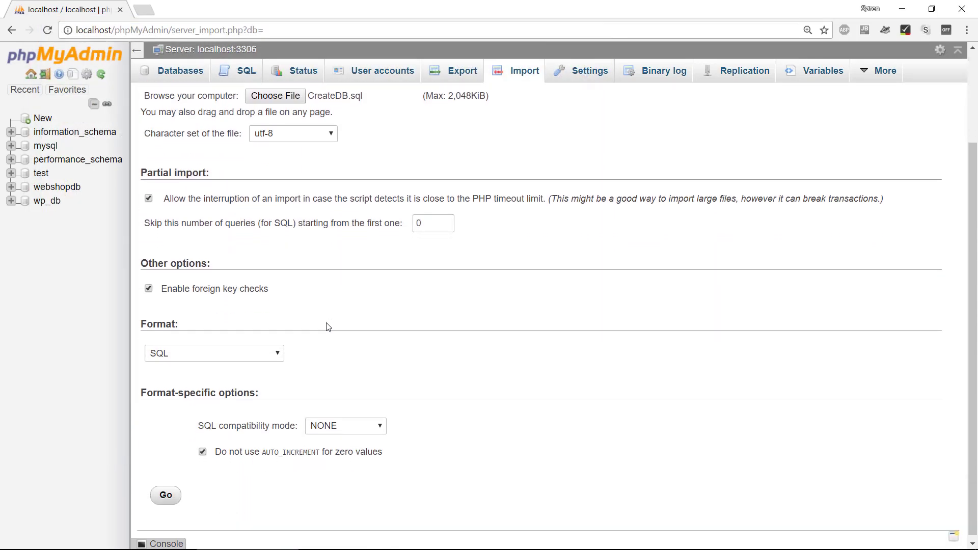
- Run the CreateDB.sql import and open the new employeedb database from the navigation tree
{"action": "left_click", "coordinate": [166, 491]}
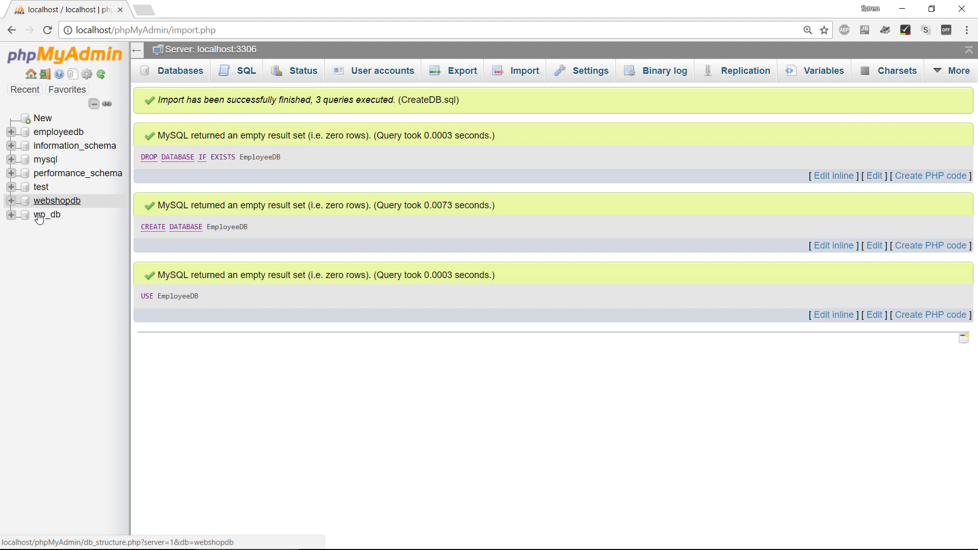
{"action": "left_click", "coordinate": [58, 132]}
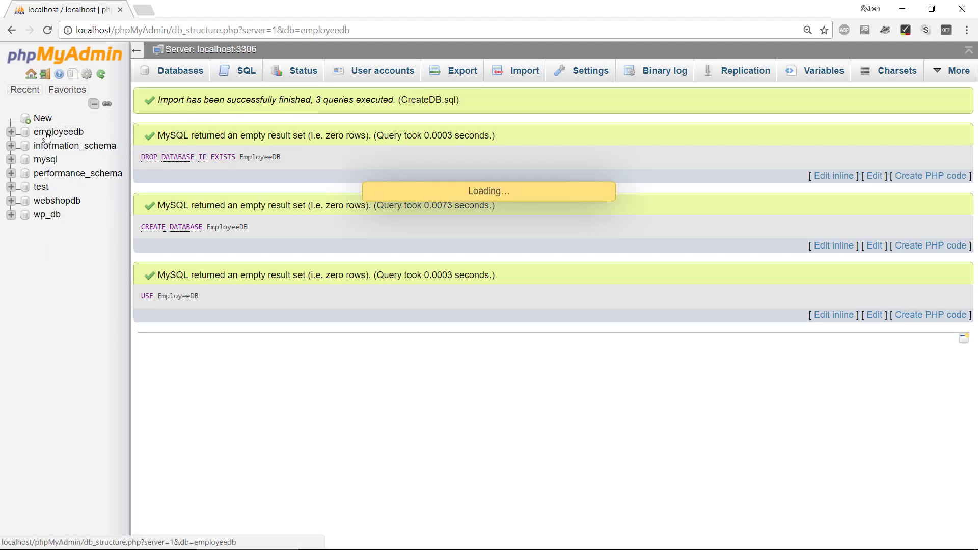